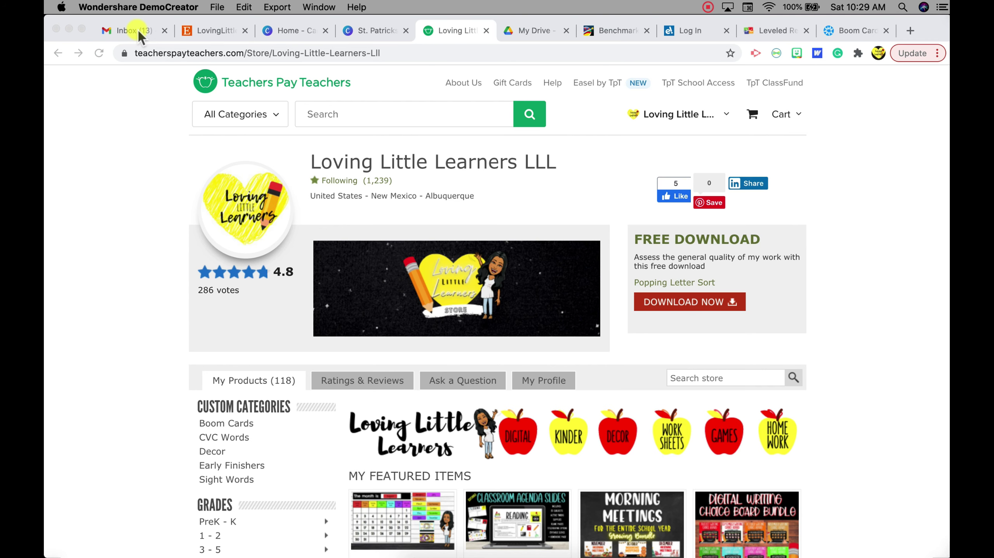
# Pin the Gmail inbox, Etsy shop and Canva home tabs, and switch to the pinned Canva tab.
pyautogui.rightClick(137, 29)
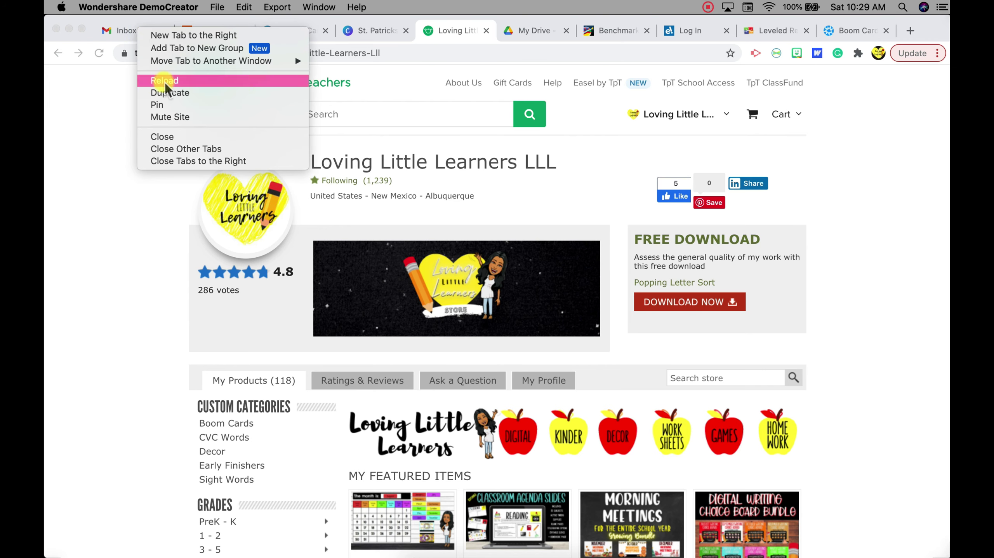
pyautogui.click(168, 105)
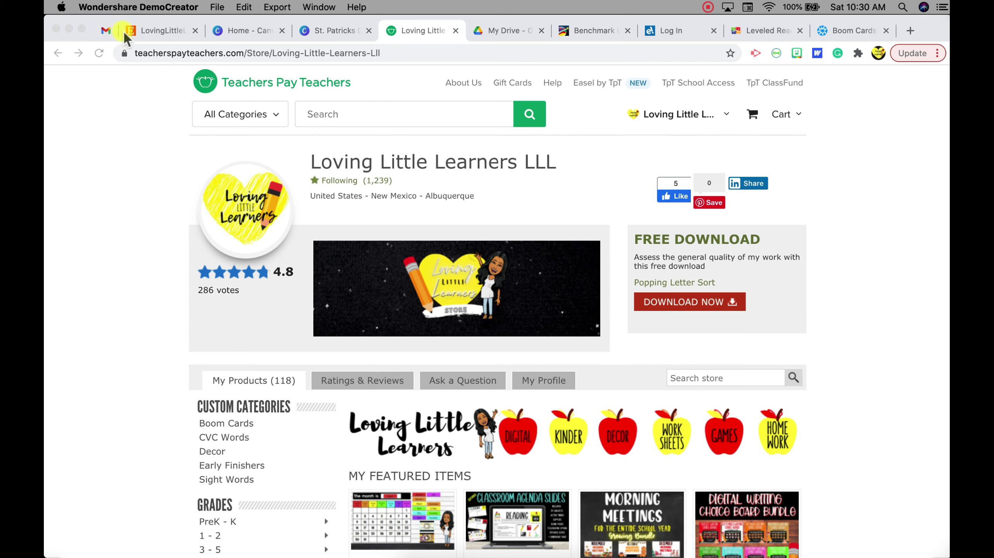
pyautogui.rightClick(172, 31)
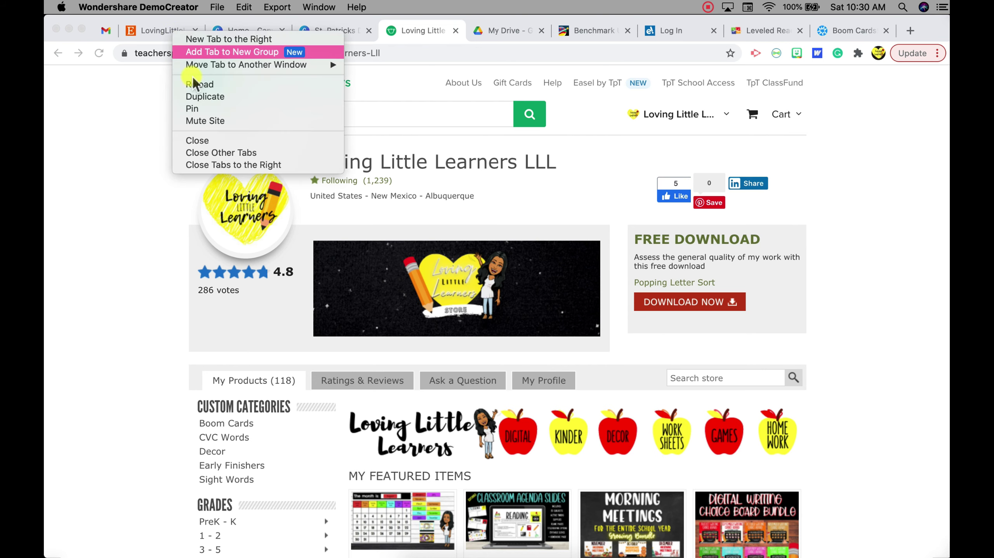
pyautogui.click(200, 106)
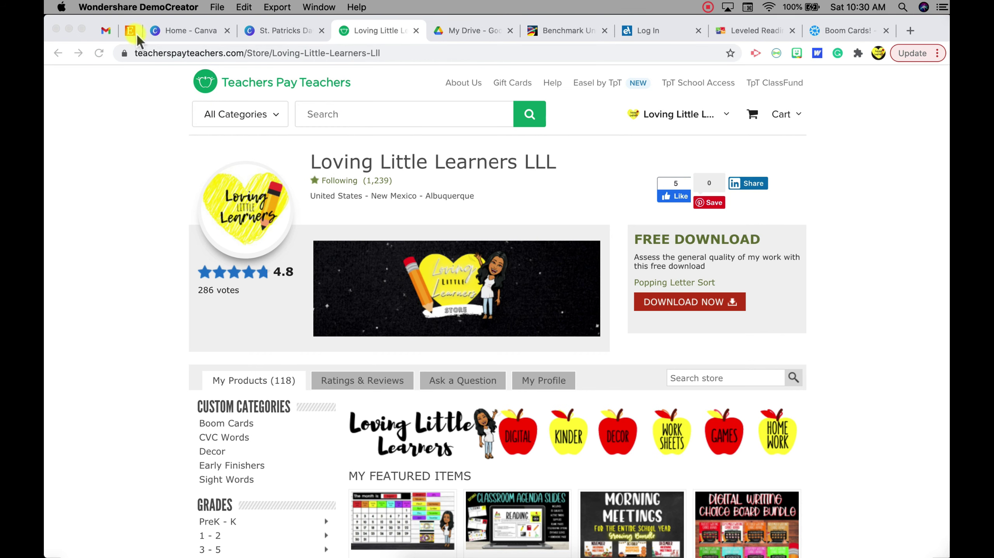
pyautogui.rightClick(187, 31)
pyautogui.click(200, 107)
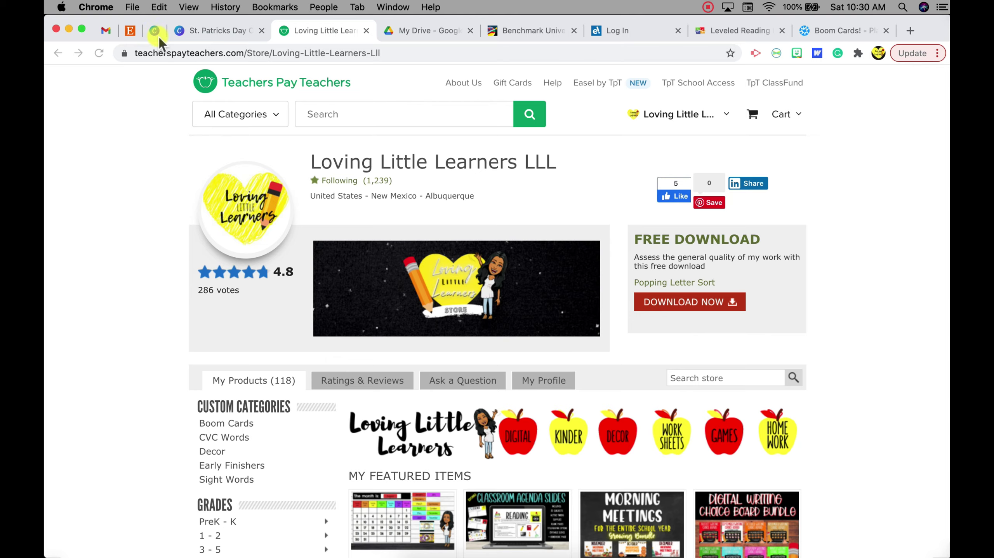
pyautogui.click(155, 31)
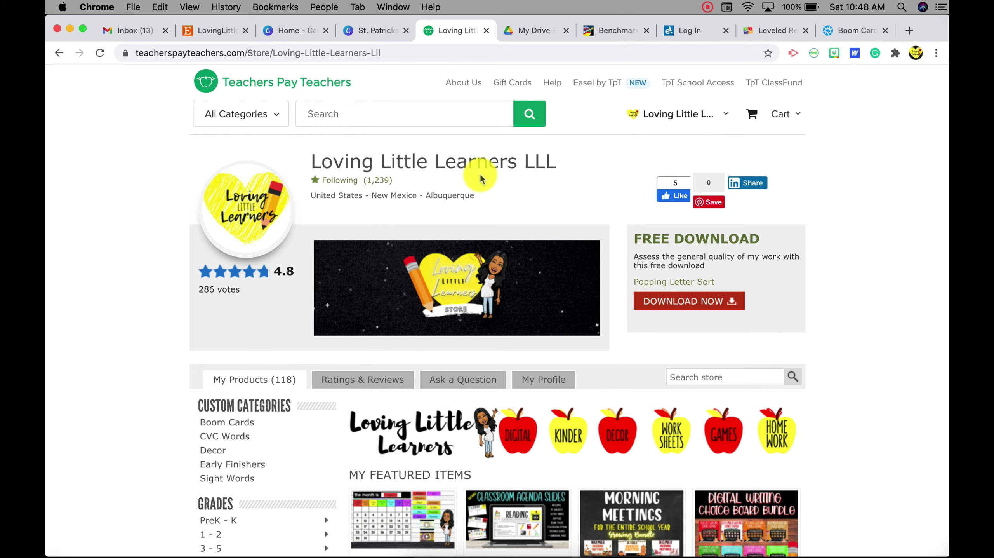
# Put the Teachers Pay Teachers store tab in a new tab group named TPT and colour it green.
pyautogui.rightClick(454, 34)
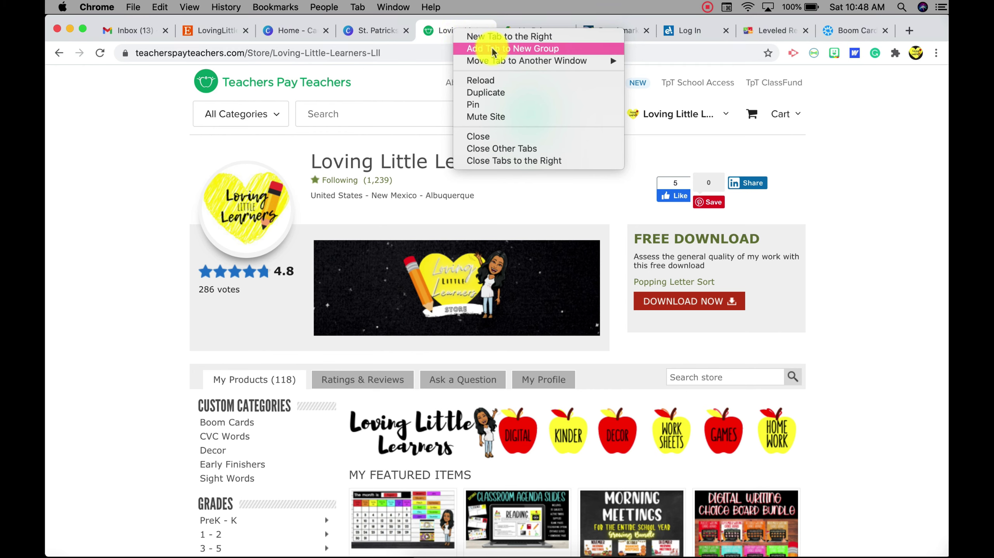
pyautogui.click(524, 49)
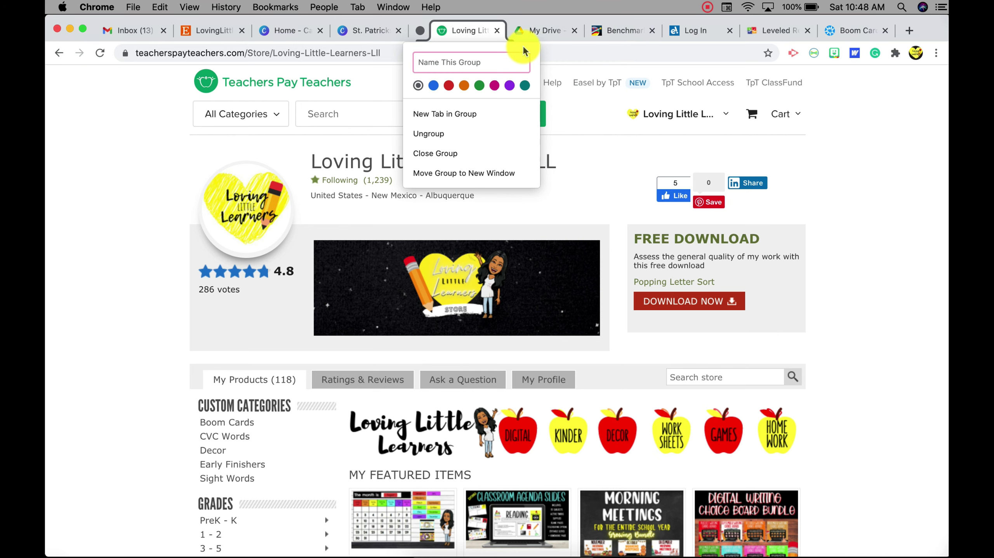
pyautogui.write('TPT')
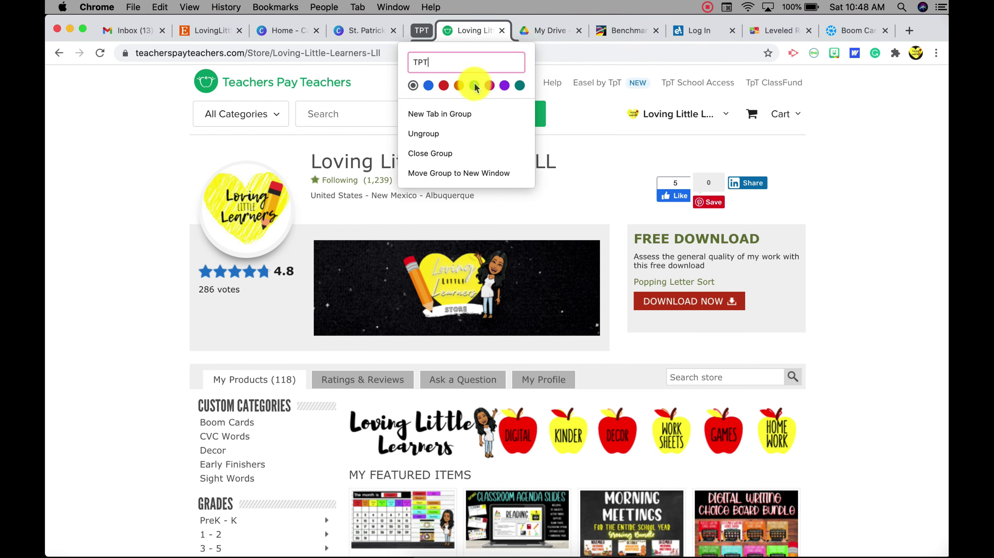
pyautogui.click(474, 85)
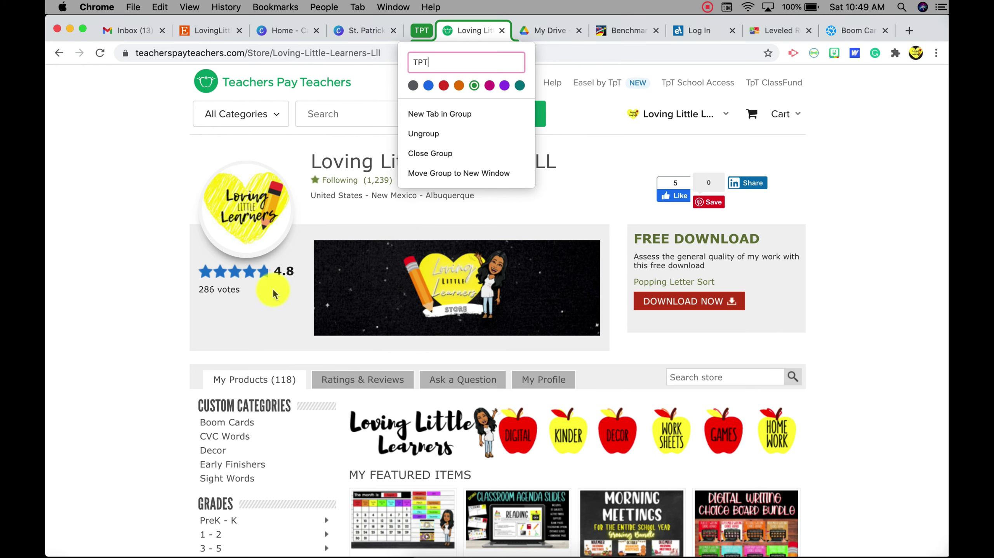
# Add the Google My Drive tab to the TPT group.
pyautogui.rightClick(534, 31)
pyautogui.moveTo(565, 51)
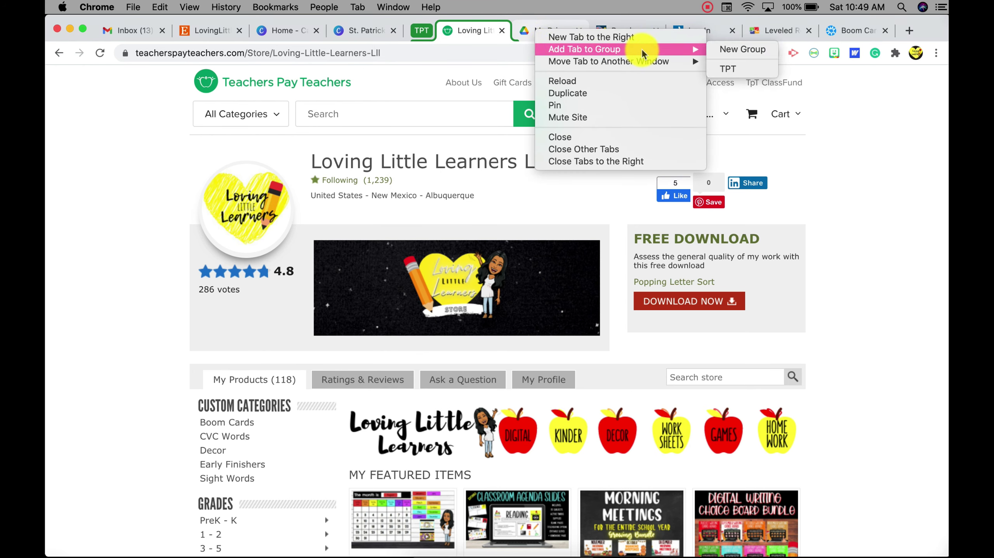
pyautogui.click(724, 67)
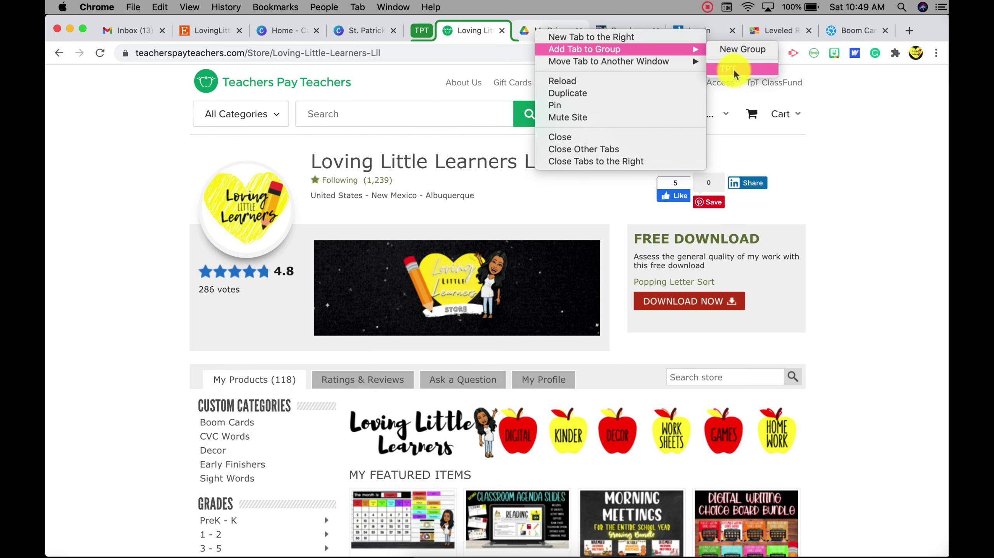
pyautogui.click(736, 68)
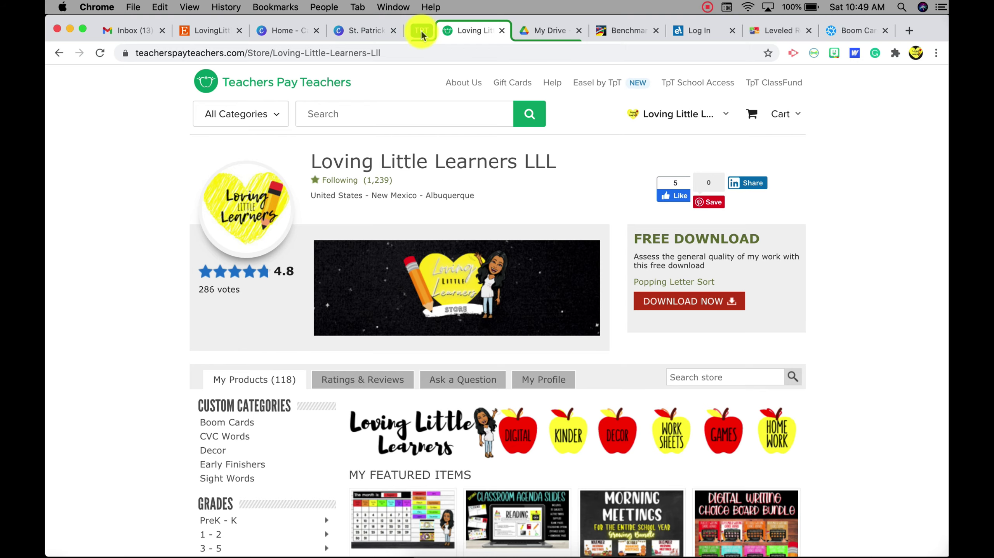
# Collapse the TPT tab group and load the Log In and Boom Cards tabs.
pyautogui.press('super+w')
pyautogui.press('super+w')
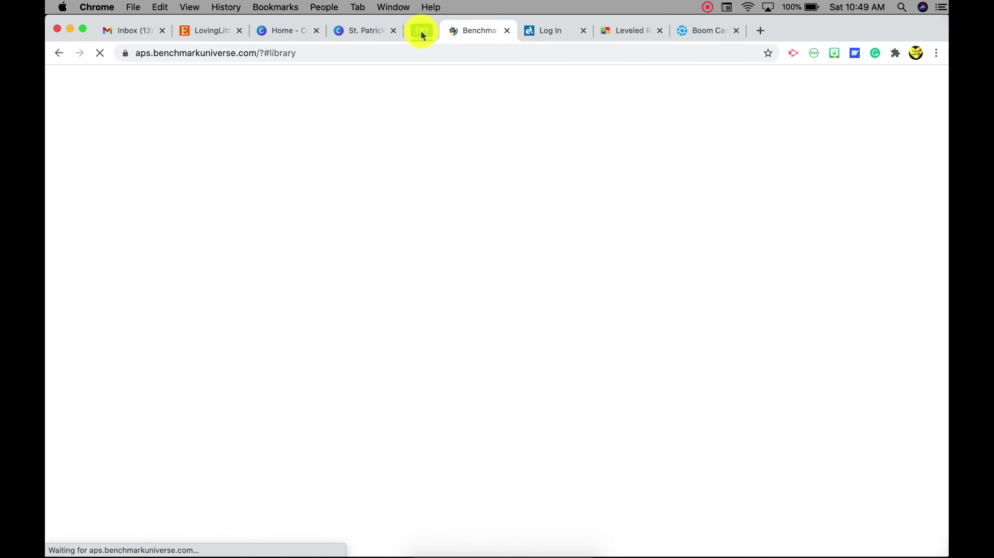
pyautogui.click(556, 34)
pyautogui.click(699, 38)
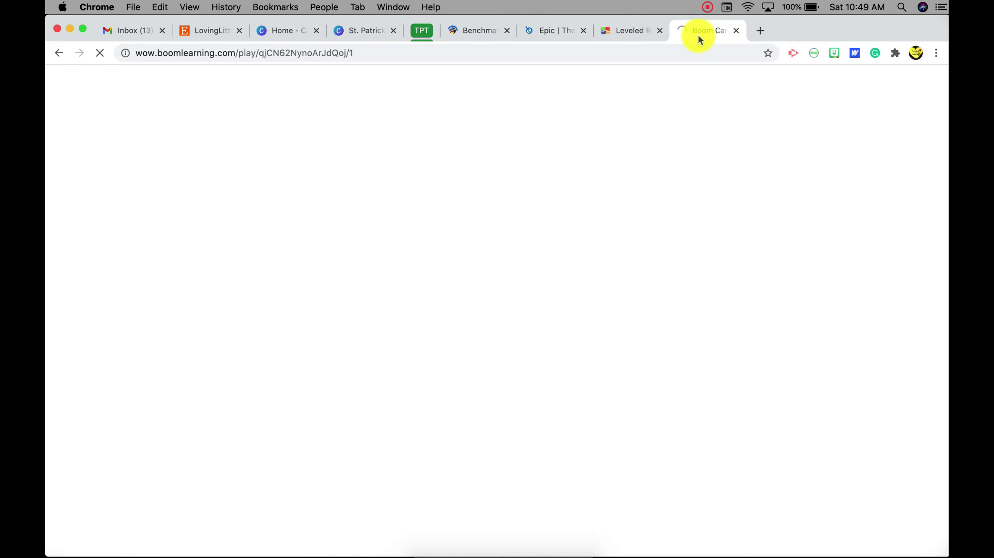
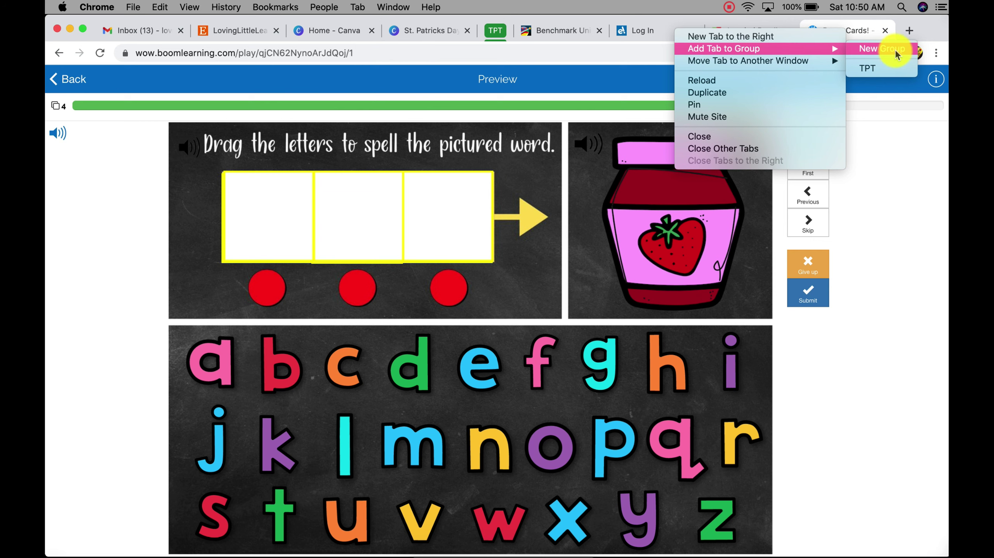
# Put the Boom Cards tab in a new tab group named ELA and colour it orange.
pyautogui.click(891, 56)
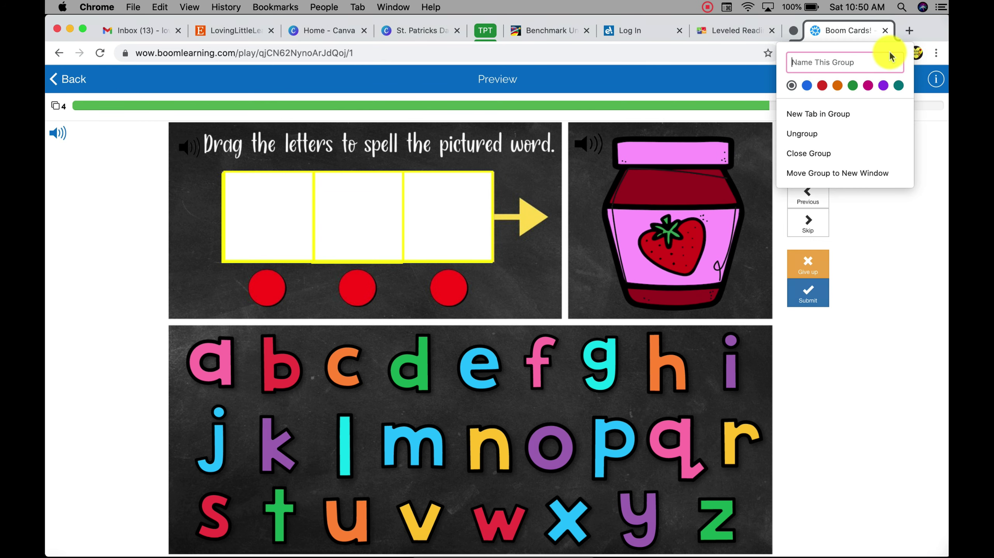
pyautogui.write('ELA')
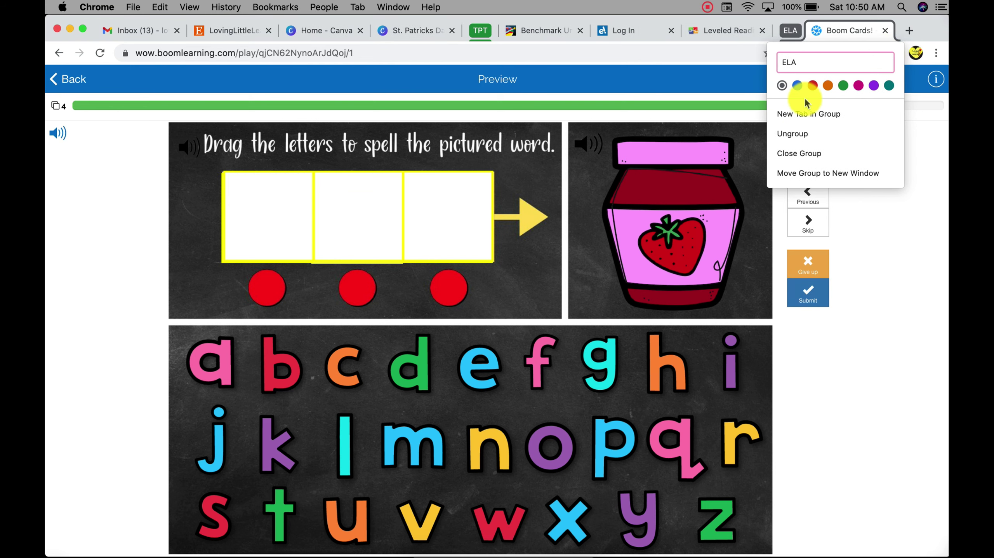
pyautogui.click(828, 86)
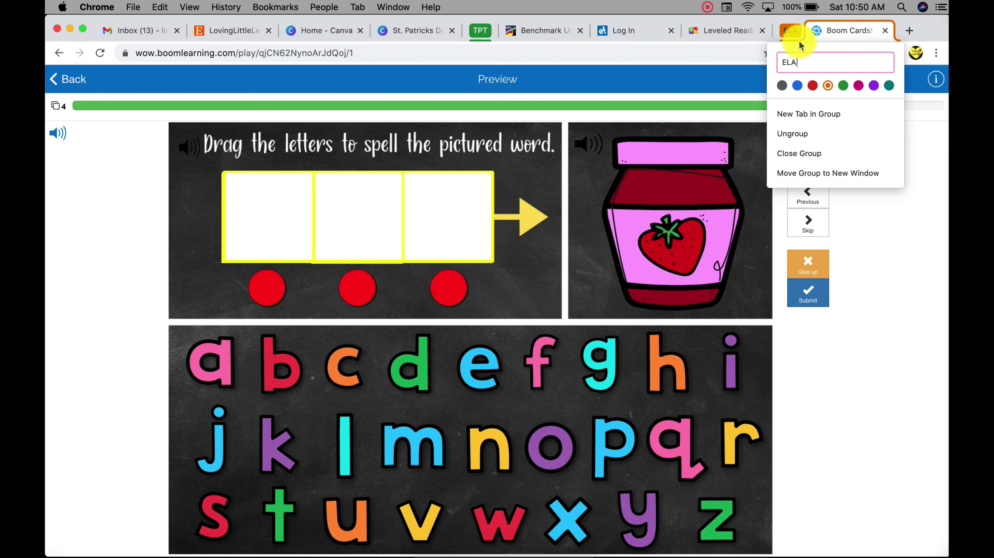
# Add the Leveled Reading, Log In and Benchmark Universe tabs to the ELA group and collapse the group.
pyautogui.rightClick(712, 29)
pyautogui.moveTo(759, 47)
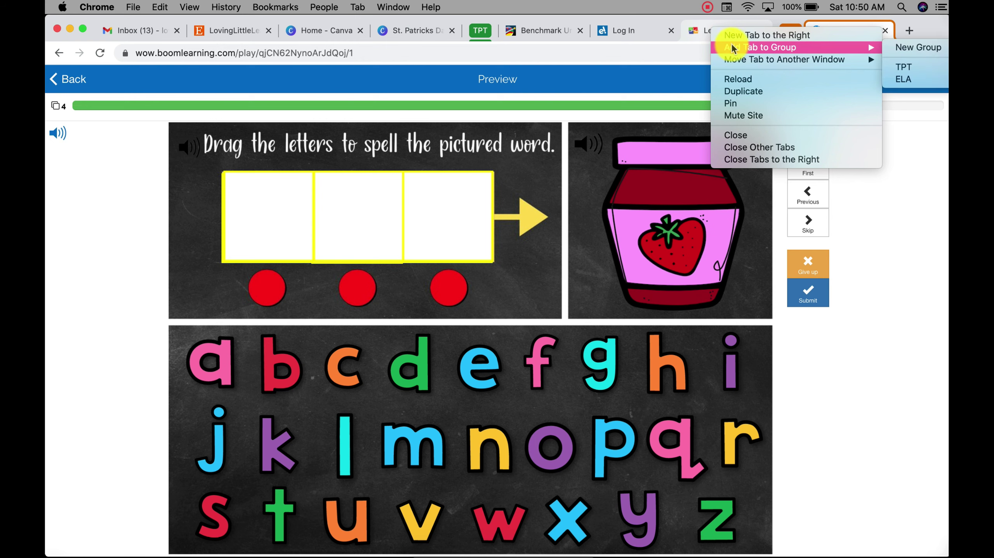
pyautogui.click(898, 79)
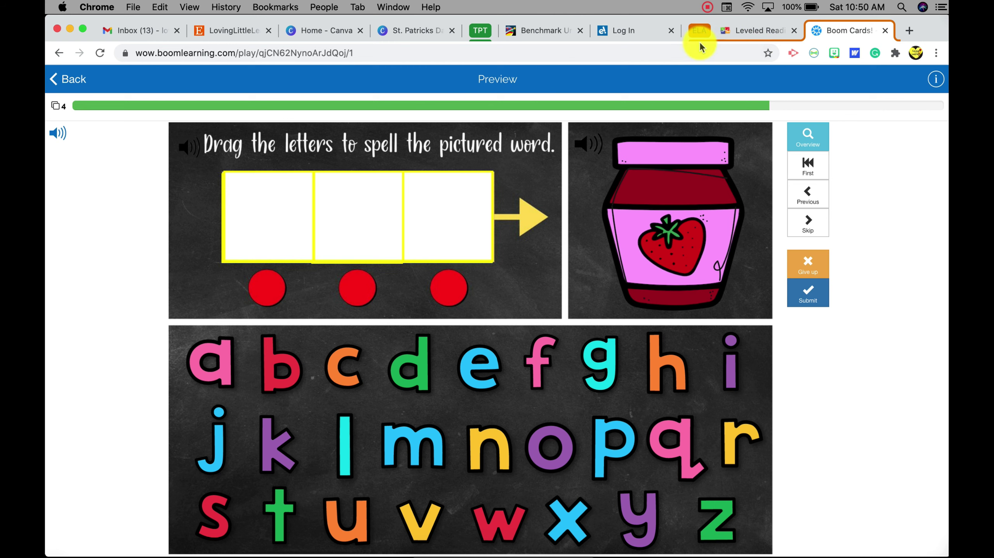
pyautogui.rightClick(629, 33)
pyautogui.moveTo(659, 46)
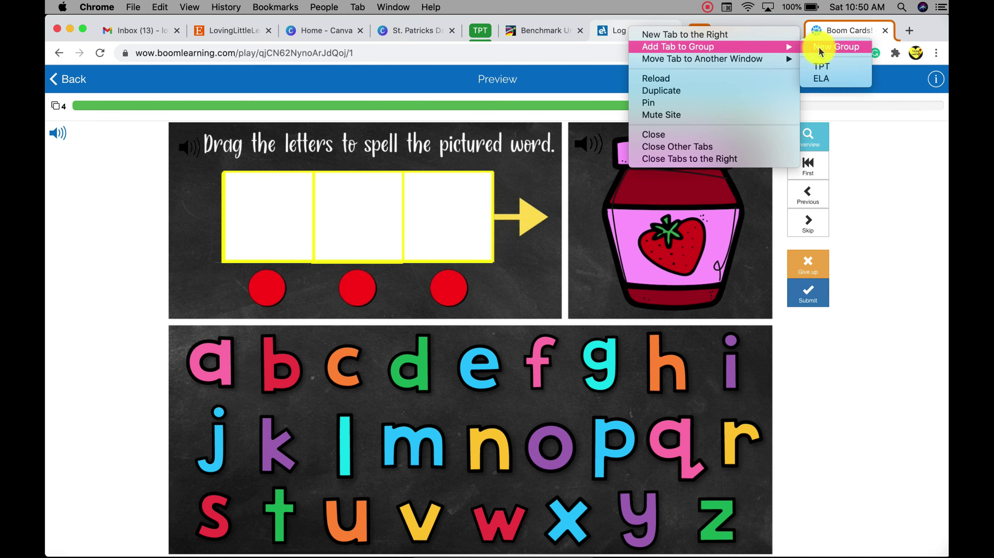
pyautogui.click(825, 77)
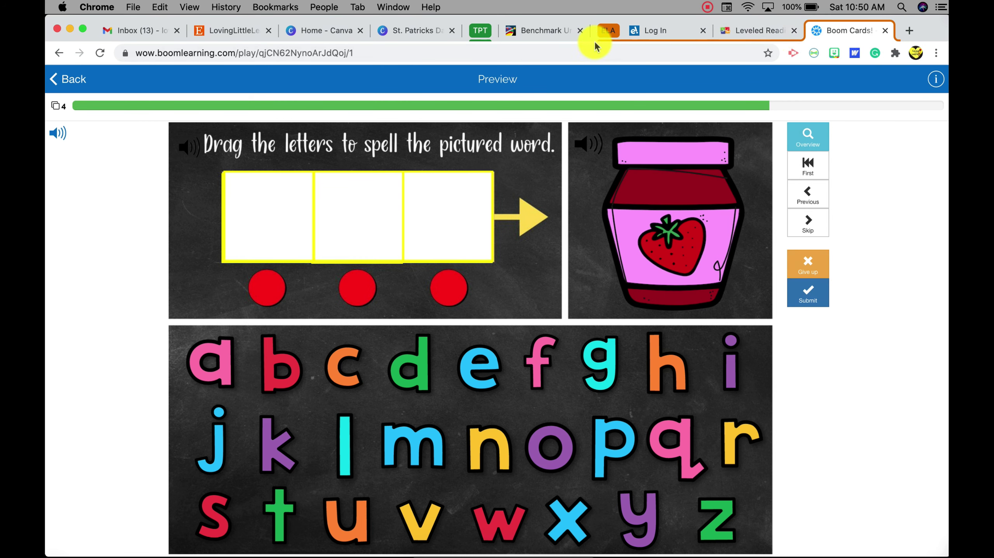
pyautogui.rightClick(522, 31)
pyautogui.moveTo(621, 43)
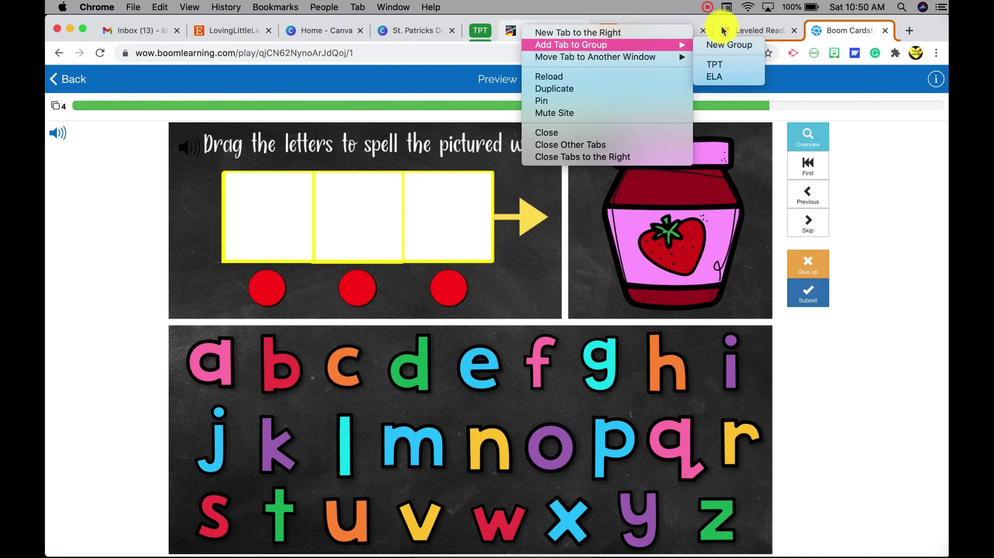
pyautogui.click(733, 77)
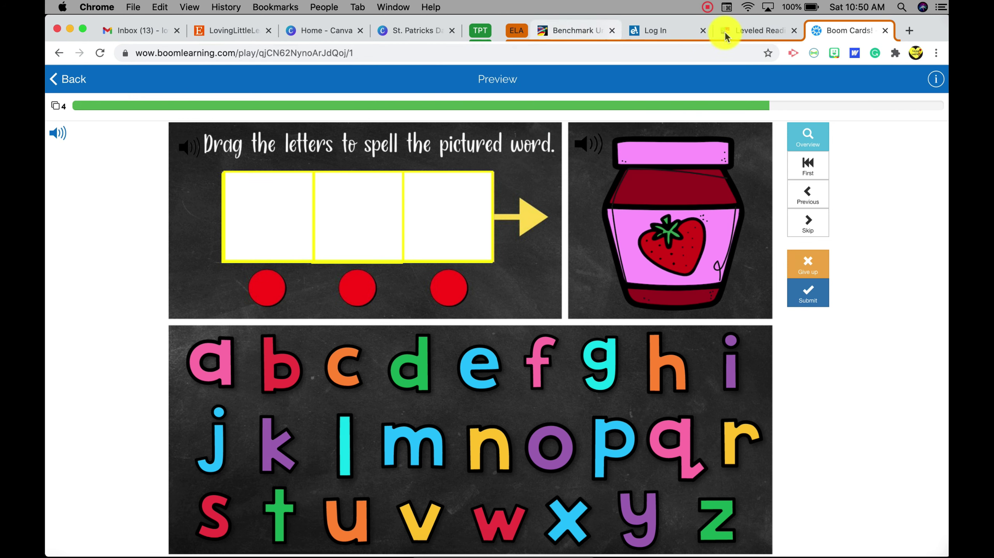
pyautogui.click(517, 34)
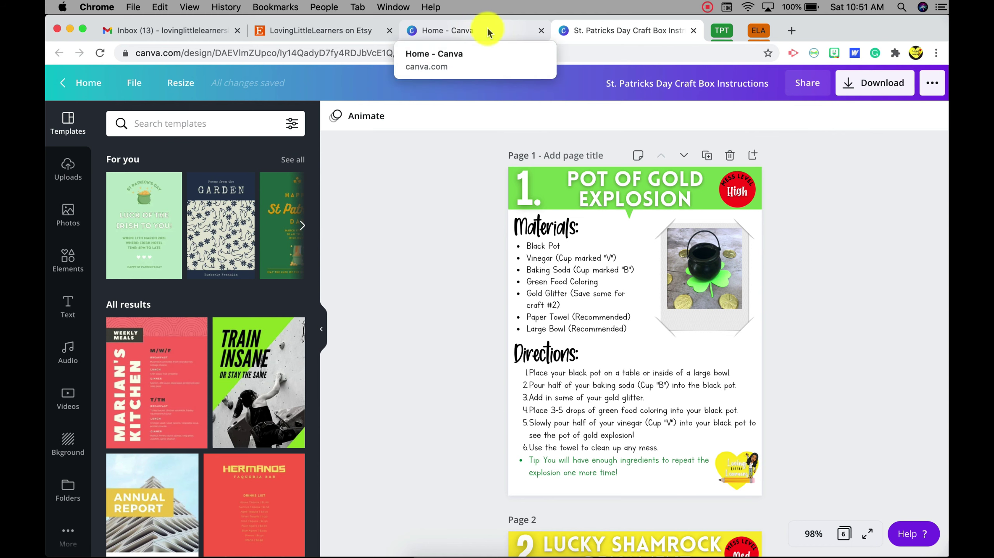
# Put the St. Patricks Day Craft Box Instructions tab in a new tab group named Design and colour it blue.
pyautogui.rightClick(599, 33)
pyautogui.moveTo(621, 51)
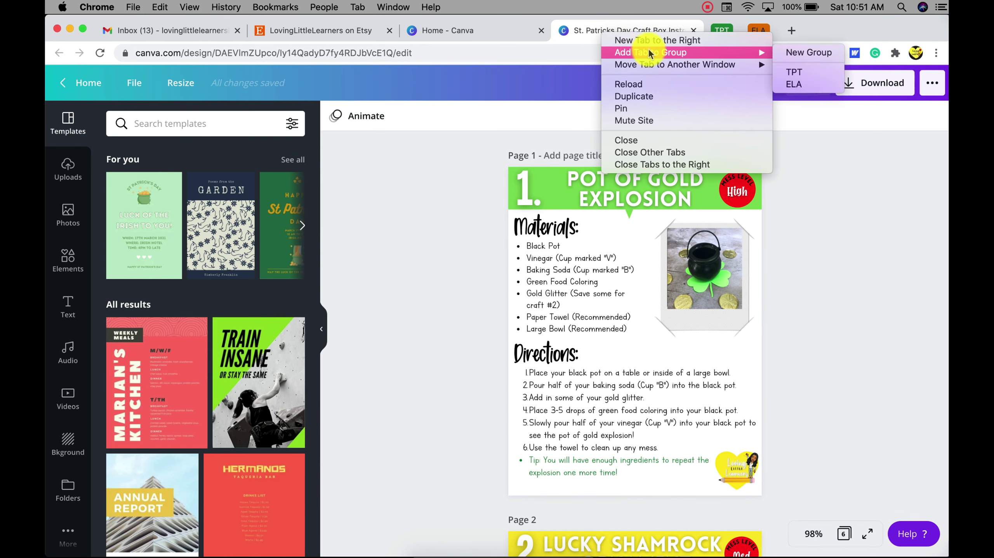
pyautogui.click(795, 55)
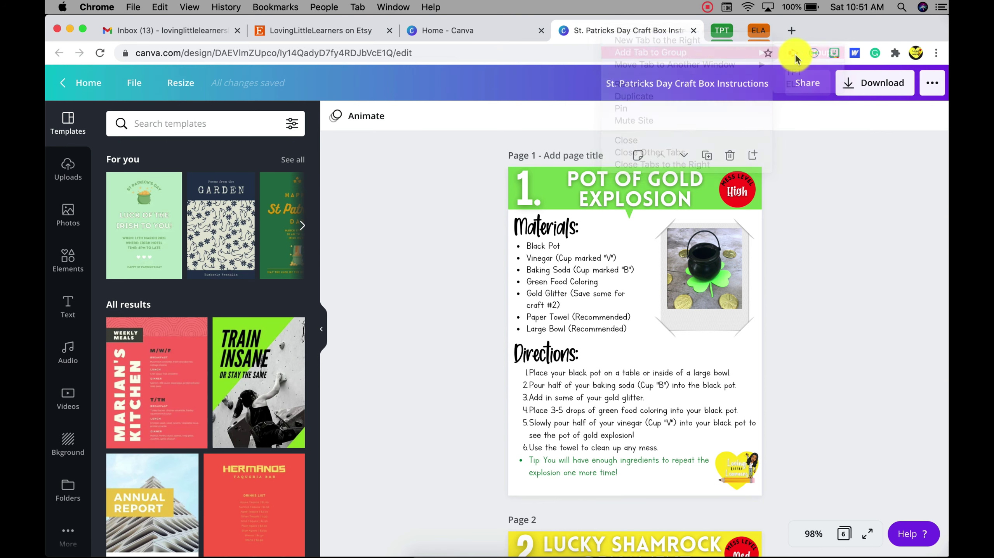
pyautogui.write('Design')
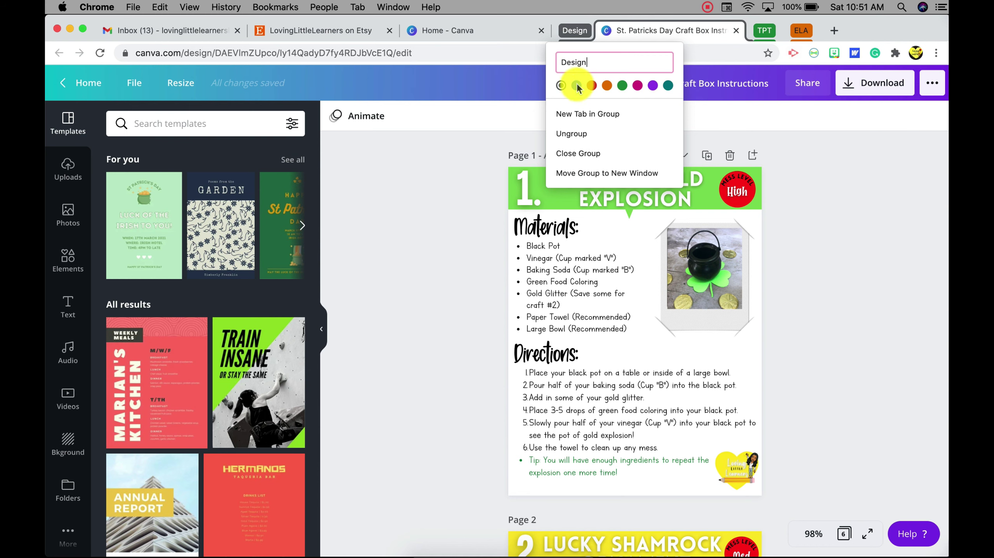
pyautogui.click(576, 85)
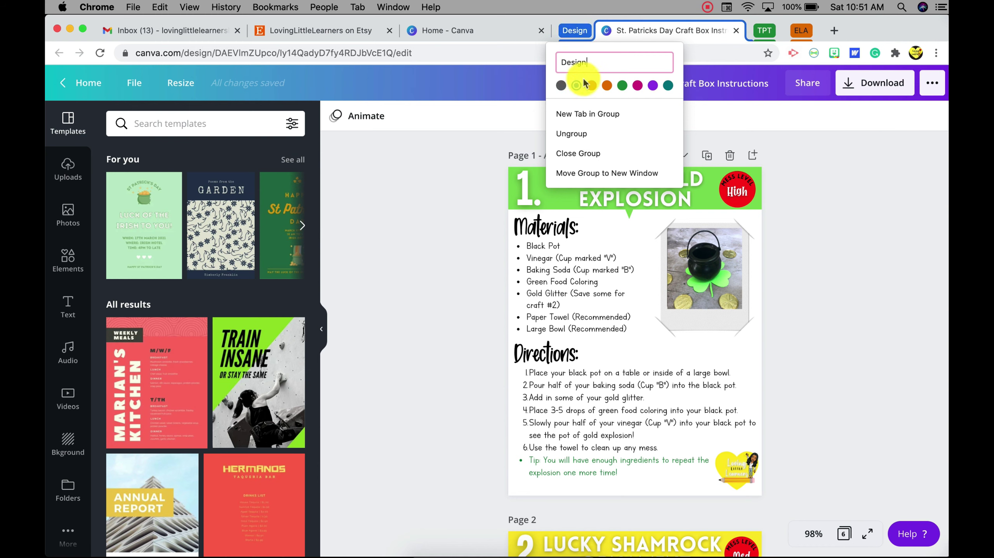
# Add the Canva home tab to the Design group and collapse the group.
pyautogui.rightClick(476, 33)
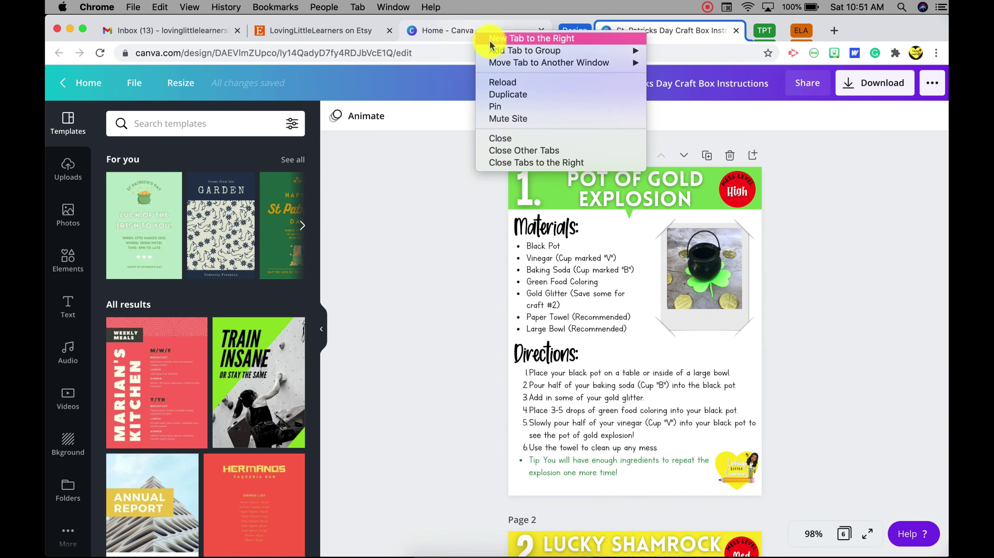
pyautogui.moveTo(583, 51)
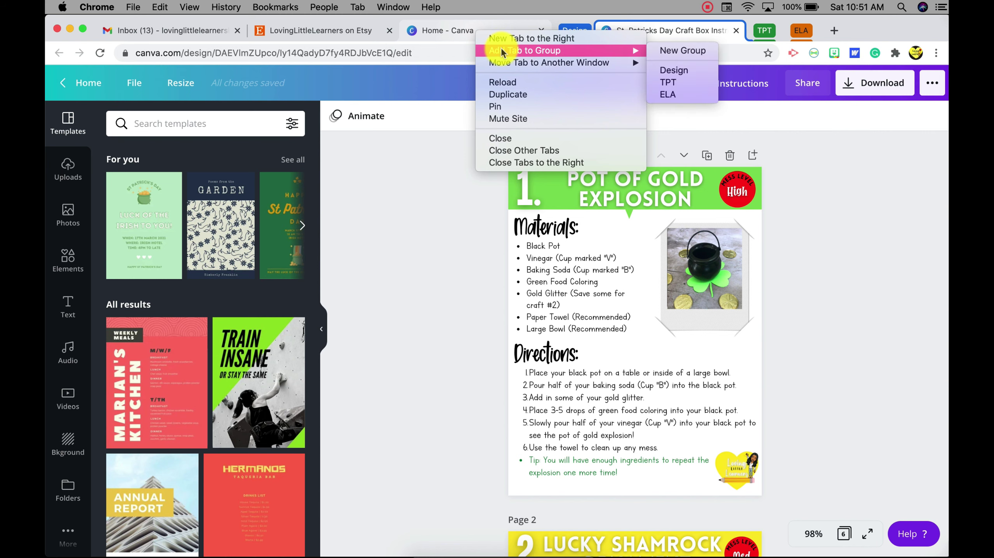
pyautogui.click(662, 69)
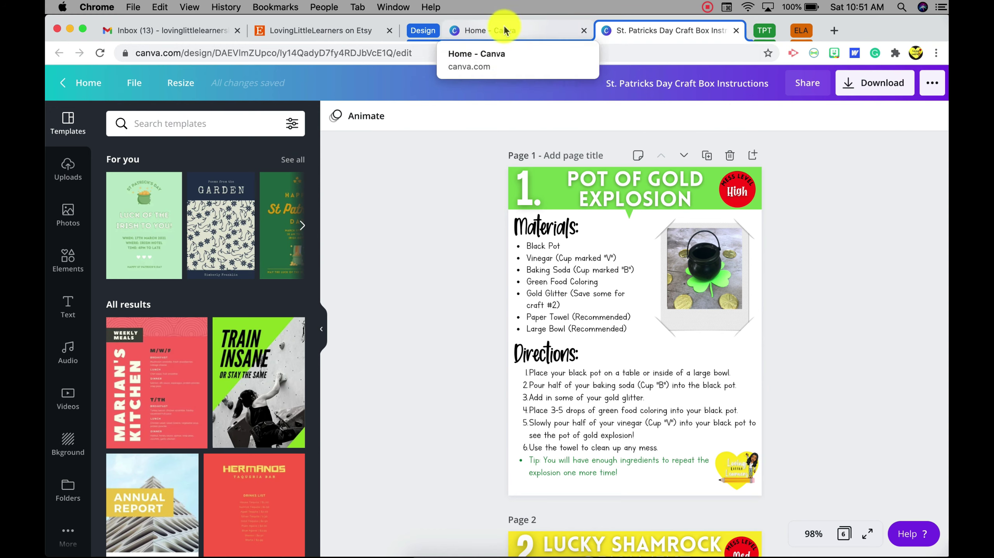
pyautogui.click(411, 30)
pyautogui.scroll(5, 475, 252)
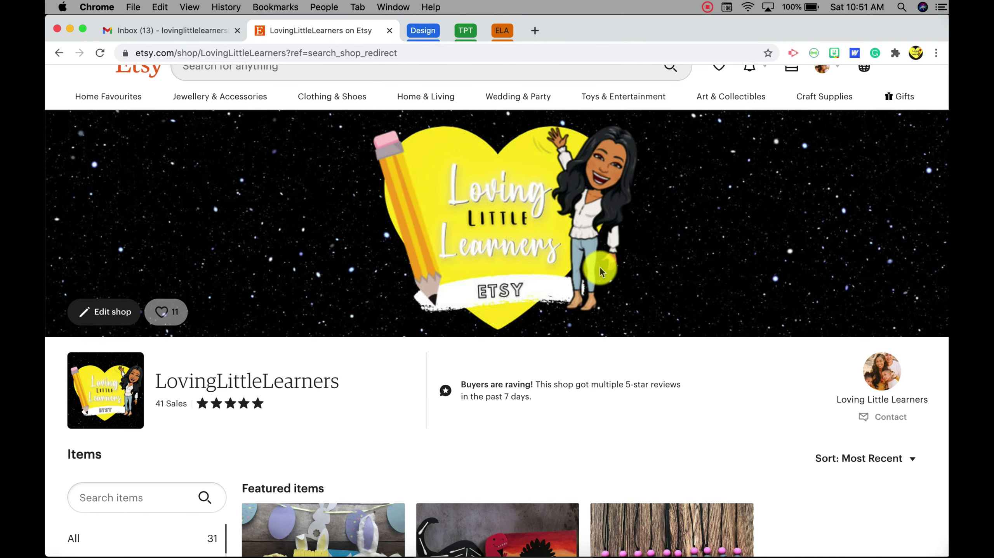
pyautogui.scroll(-4, 600, 266)
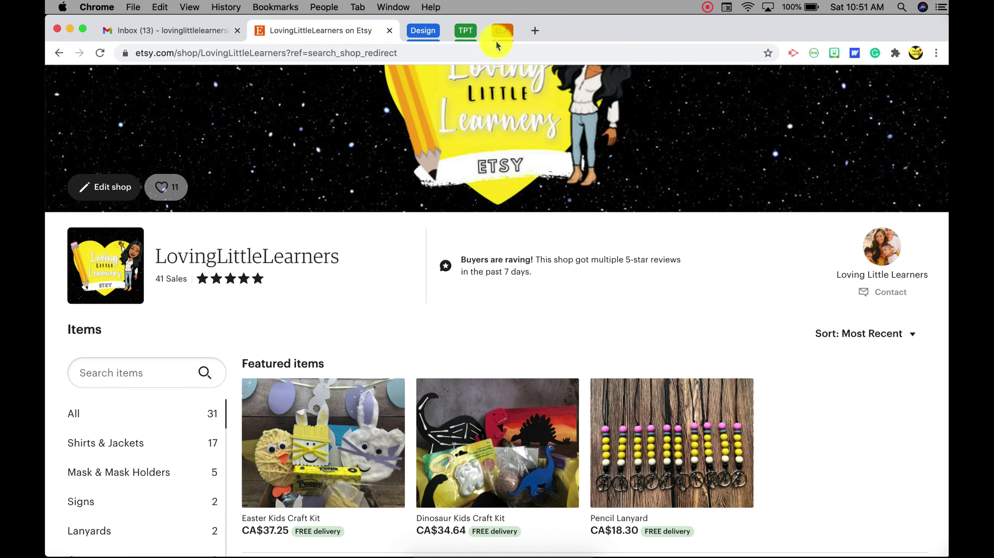
# Expand the ELA tab group to view the tabs it holds, and collapse it again.
pyautogui.click(503, 31)
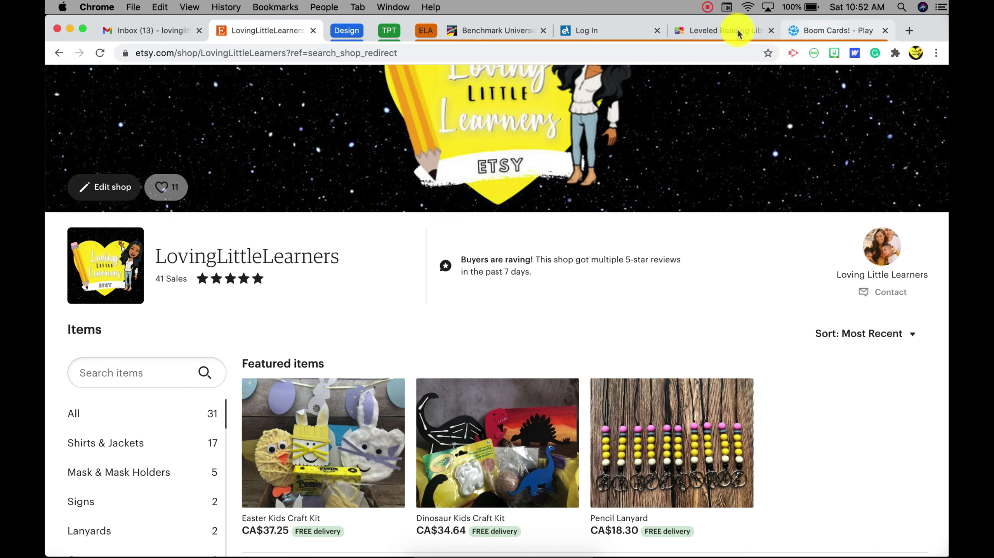
pyautogui.click(426, 29)
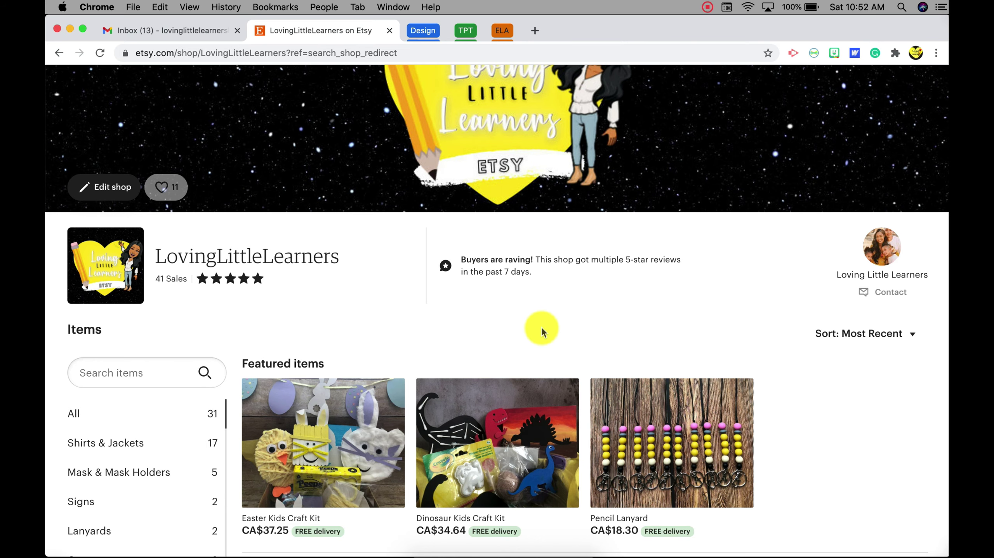
# Display the overview of all desktops and switch to Desktop 3 with the Polypad browser window.
pyautogui.hotkey('ctrl', 'Up')
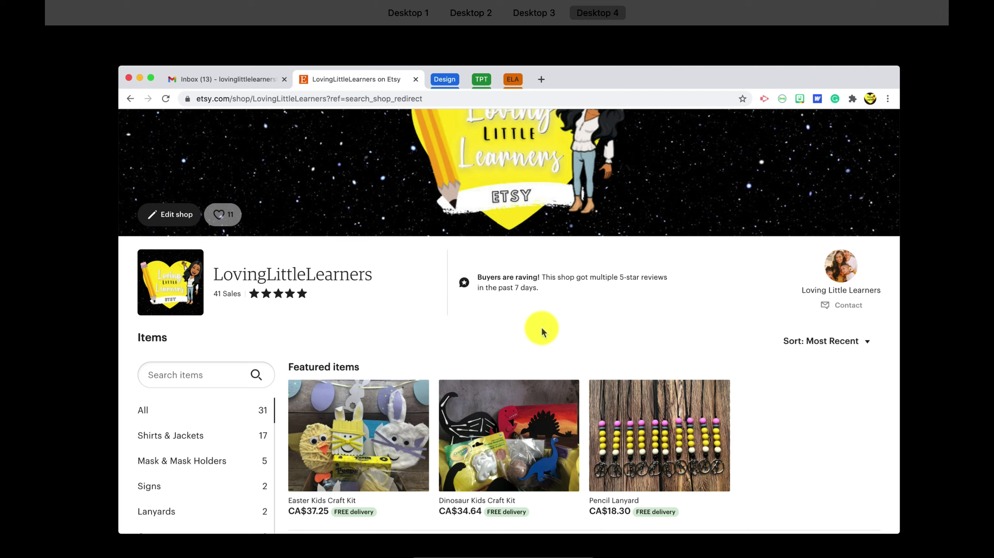
pyautogui.hotkey('ctrl', 'Up')
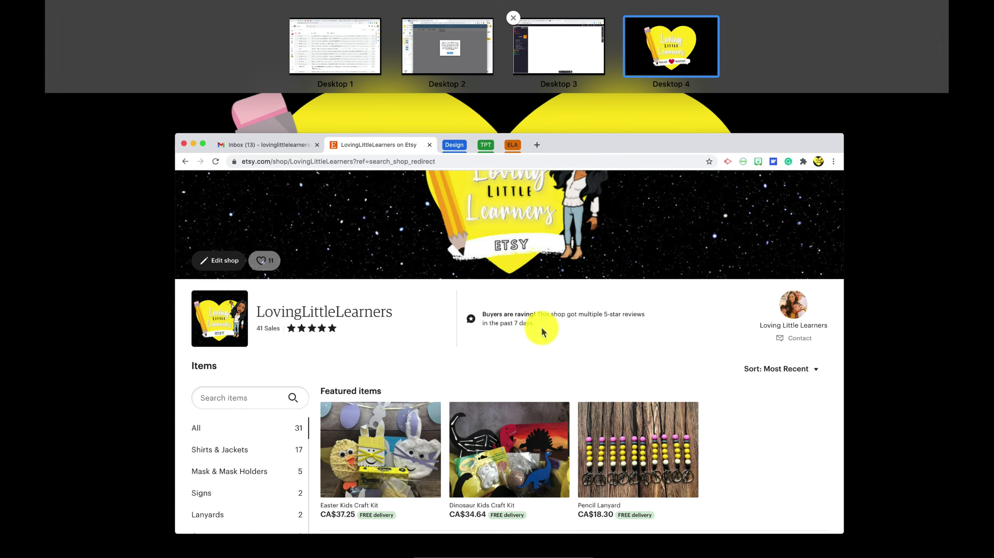
pyautogui.click(551, 52)
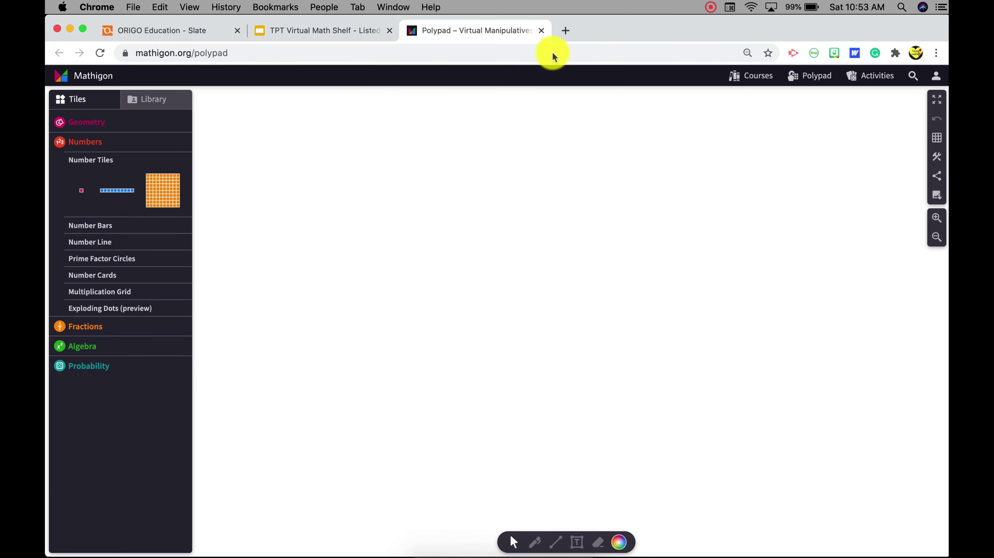
# Place one orange hundred tile, two blue ten tiles and one single unit tile on the Polypad canvas.
pyautogui.moveTo(150, 189); pyautogui.dragTo(316, 185)
pyautogui.moveTo(111, 191); pyautogui.dragTo(486, 202)
pyautogui.moveTo(122, 191); pyautogui.dragTo(508, 238)
pyautogui.moveTo(82, 190); pyautogui.dragTo(528, 285)
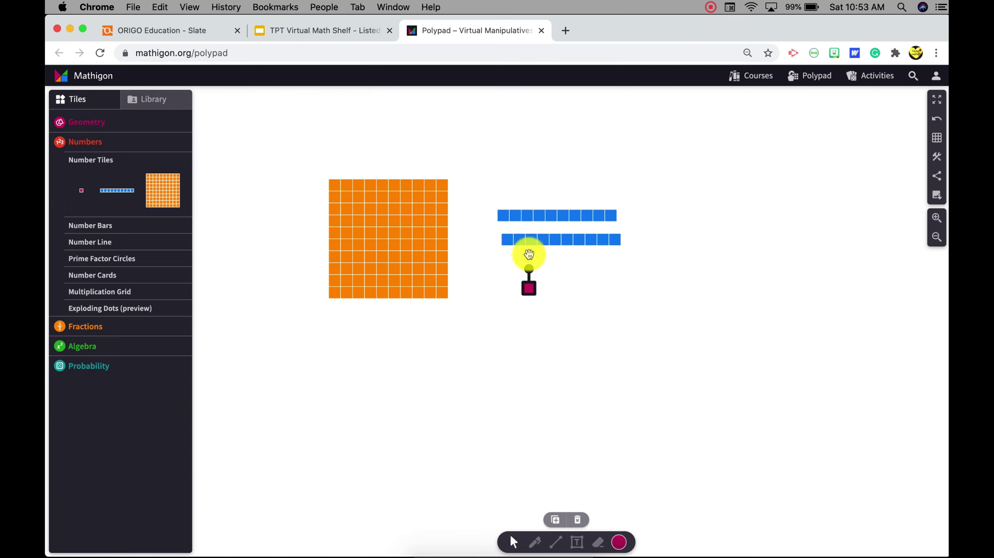
# Switch to the TPT Virtual Math Shelf presentation tab.
pyautogui.click(337, 35)
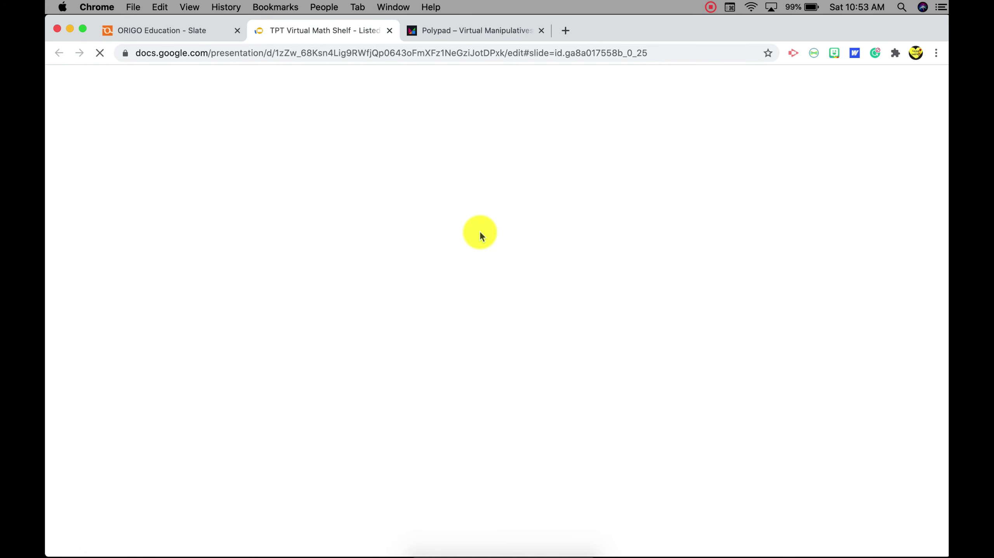